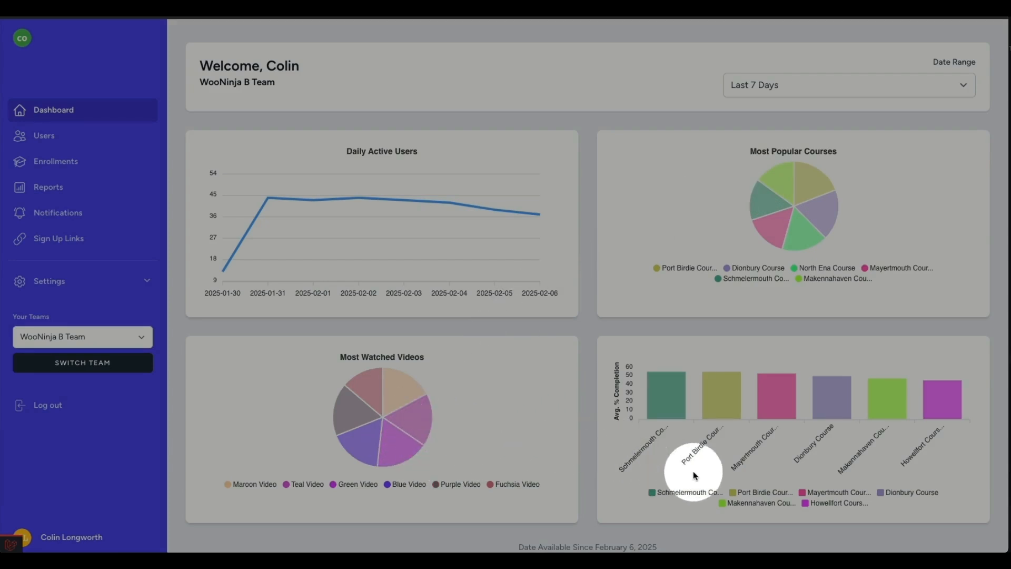
# Set the dashboard's date range to Last 30 Days and go to the user management page.
pyautogui.click(848, 86)
pyautogui.click(835, 119)
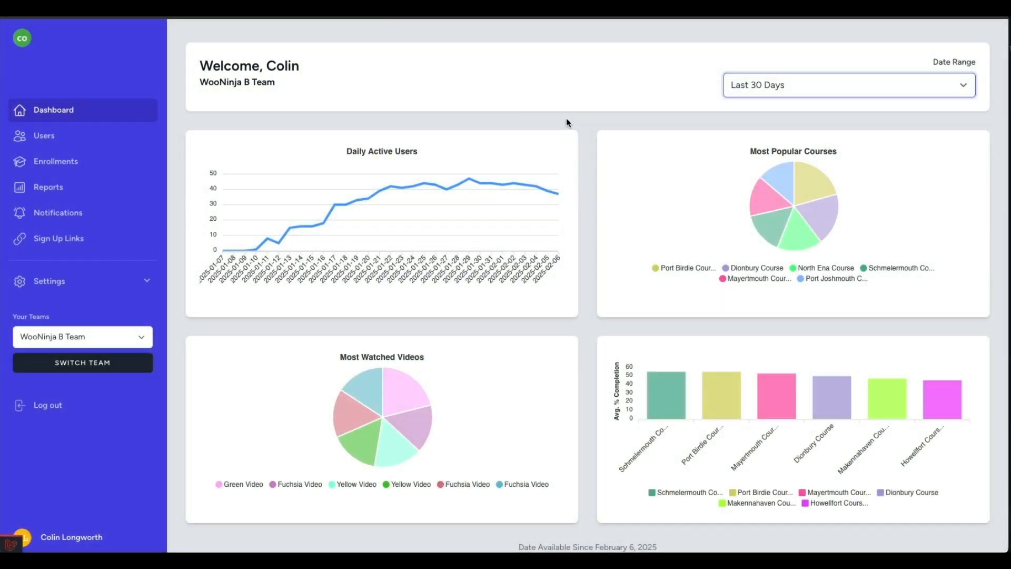
pyautogui.click(137, 137)
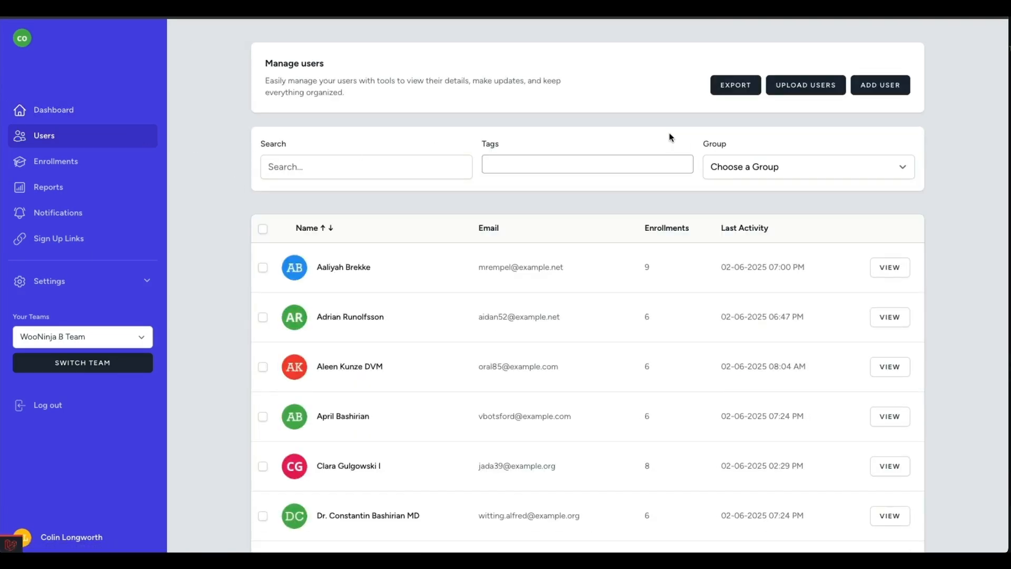
# Start adding a new user with Howellfort Course as the product, and cancel without saving.
pyautogui.click(731, 93)
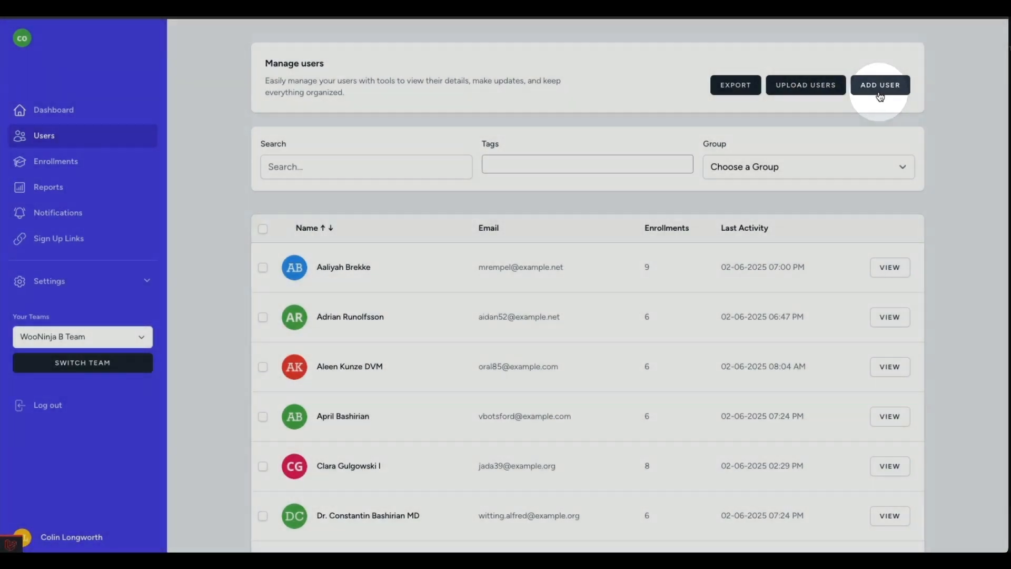
pyautogui.click(879, 87)
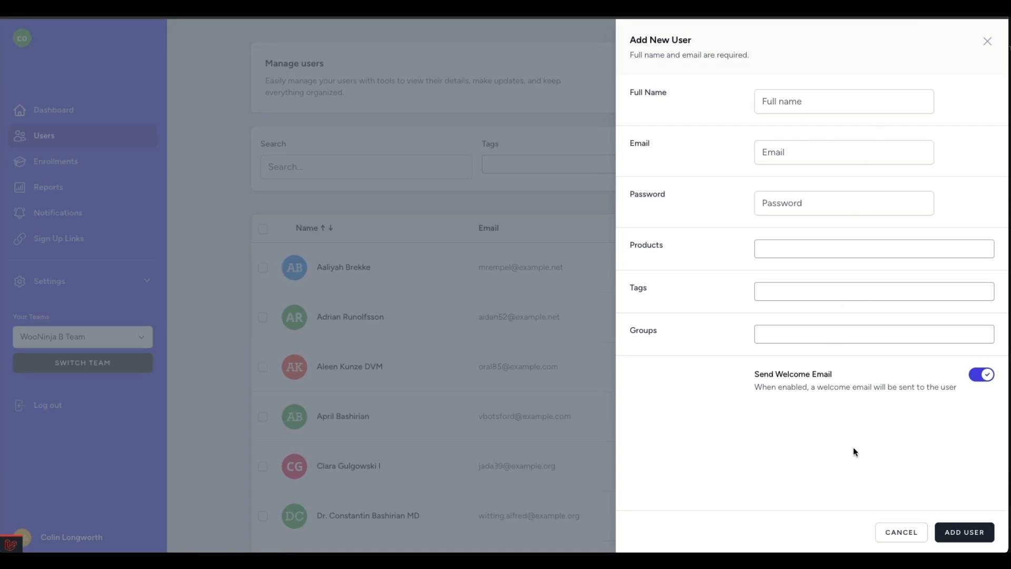
pyautogui.click(950, 251)
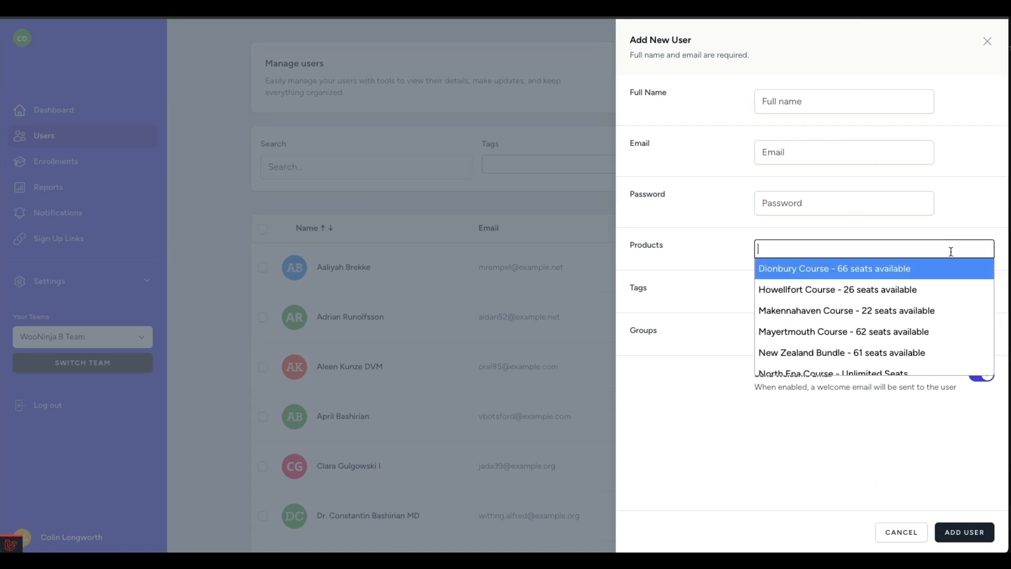
pyautogui.click(908, 290)
pyautogui.click(896, 531)
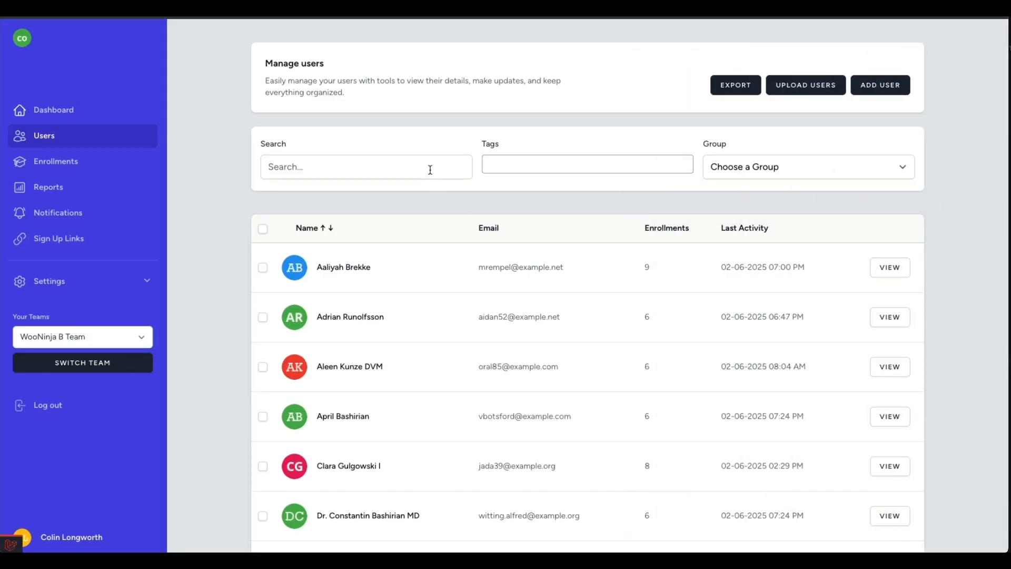
# Filter the user list by the Dionbury Course Tag and the Blue Group.
pyautogui.click(525, 167)
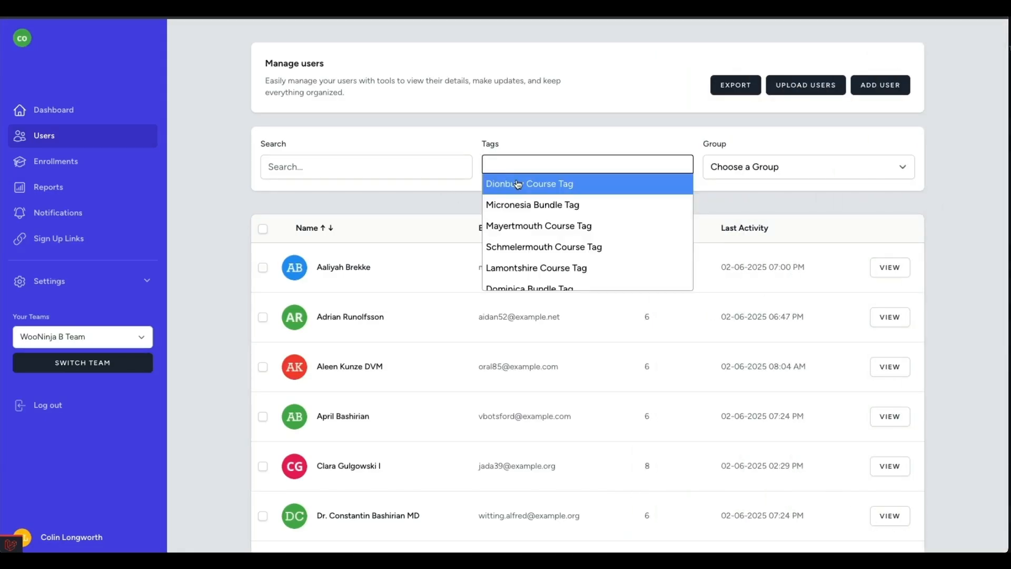
pyautogui.click(524, 182)
pyautogui.click(739, 169)
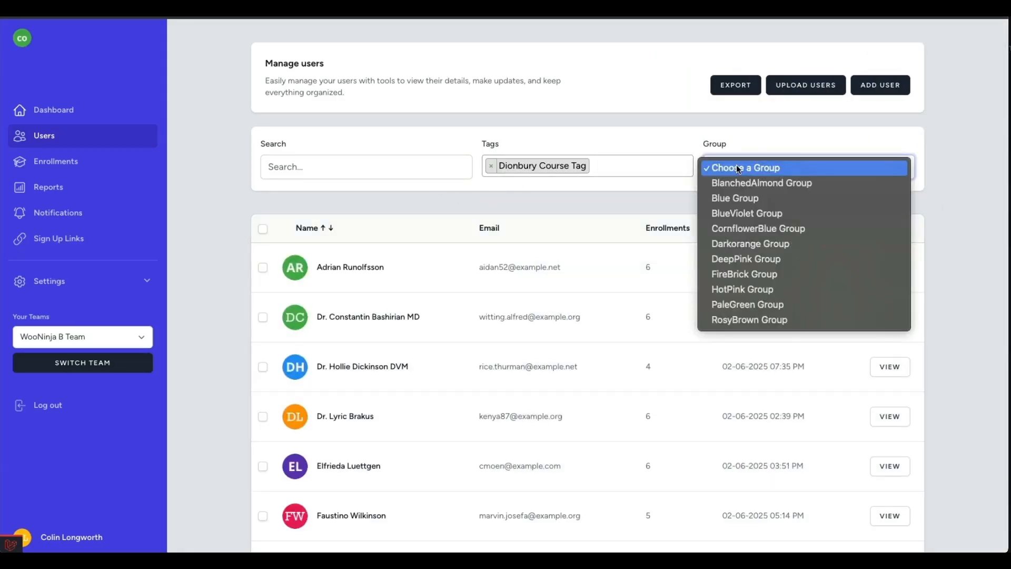
pyautogui.click(730, 196)
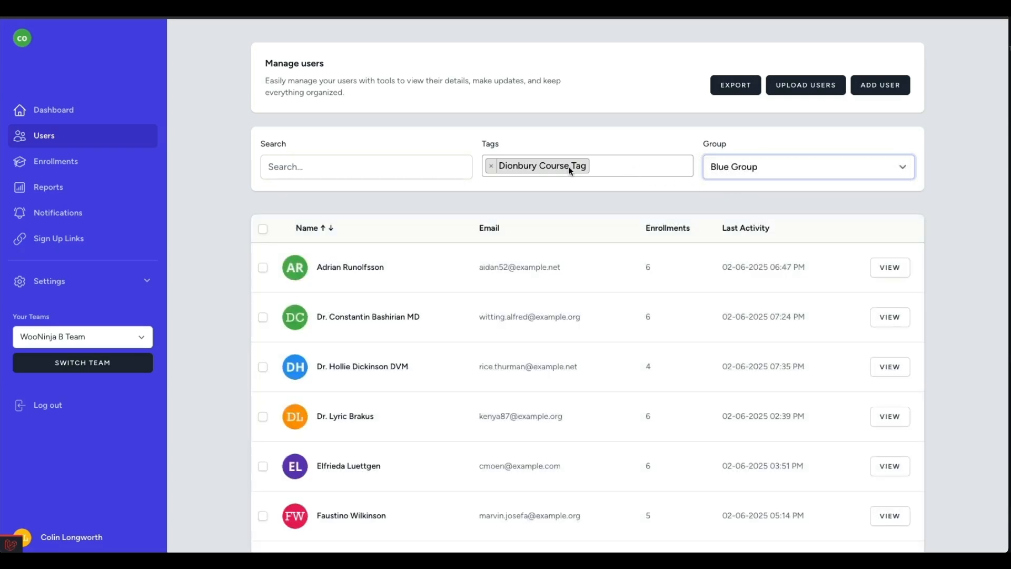
# Clear the tag and group filters from the user list.
pyautogui.click(491, 168)
pyautogui.click(491, 168)
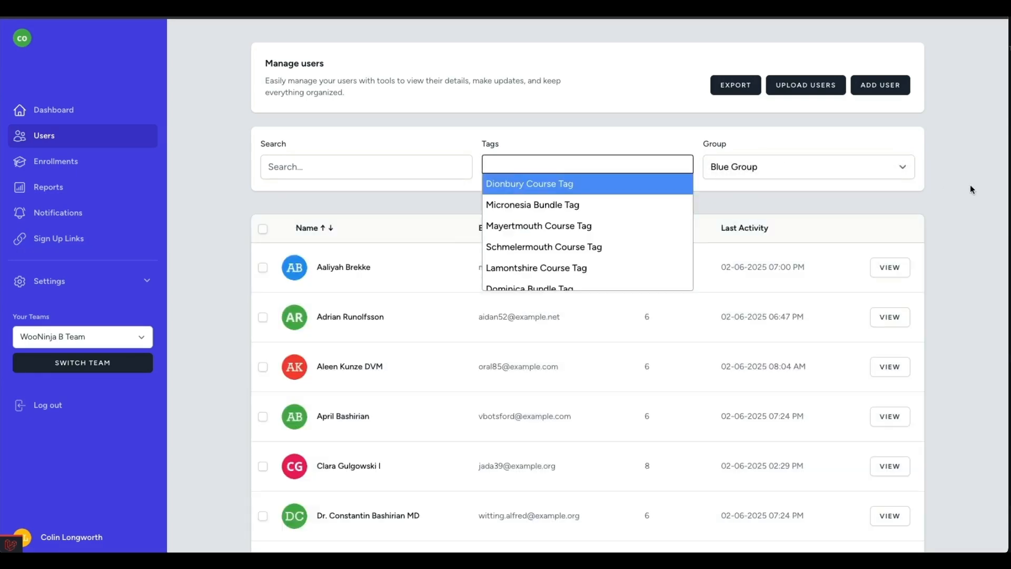
pyautogui.click(904, 168)
pyautogui.click(895, 145)
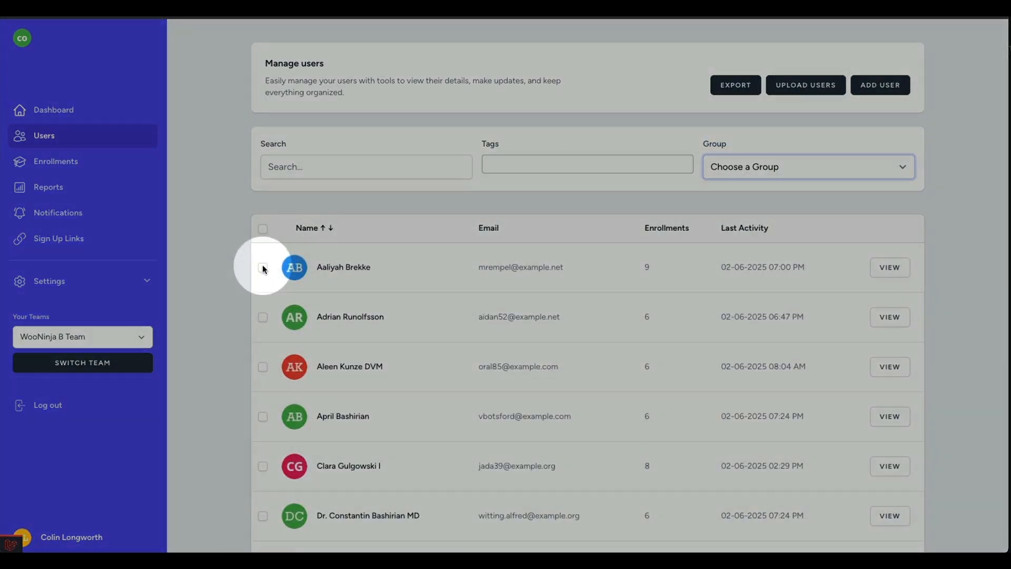
# Select the first and third users in the list and review the bulk actions offered for them.
pyautogui.click(263, 268)
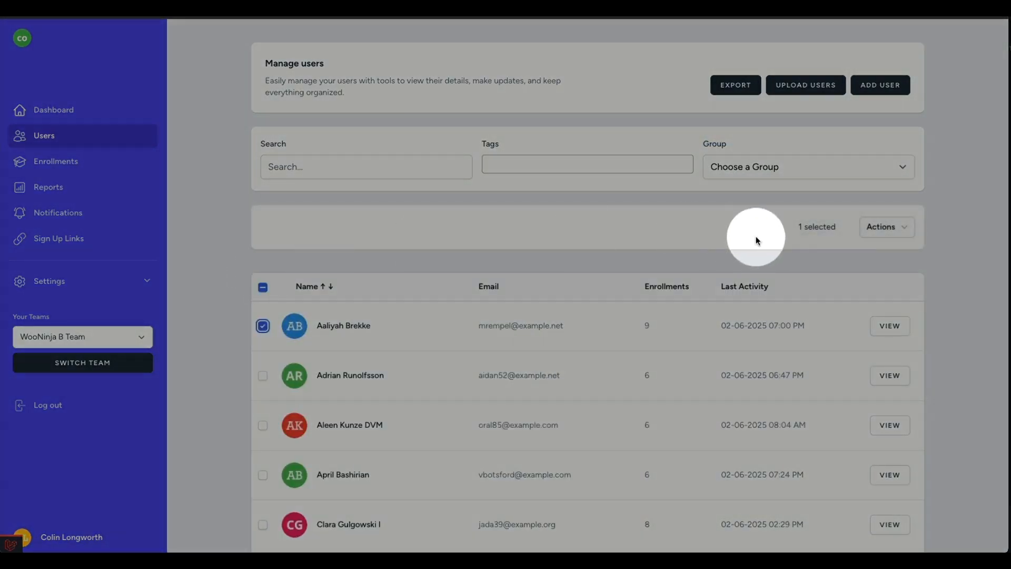
pyautogui.click(263, 425)
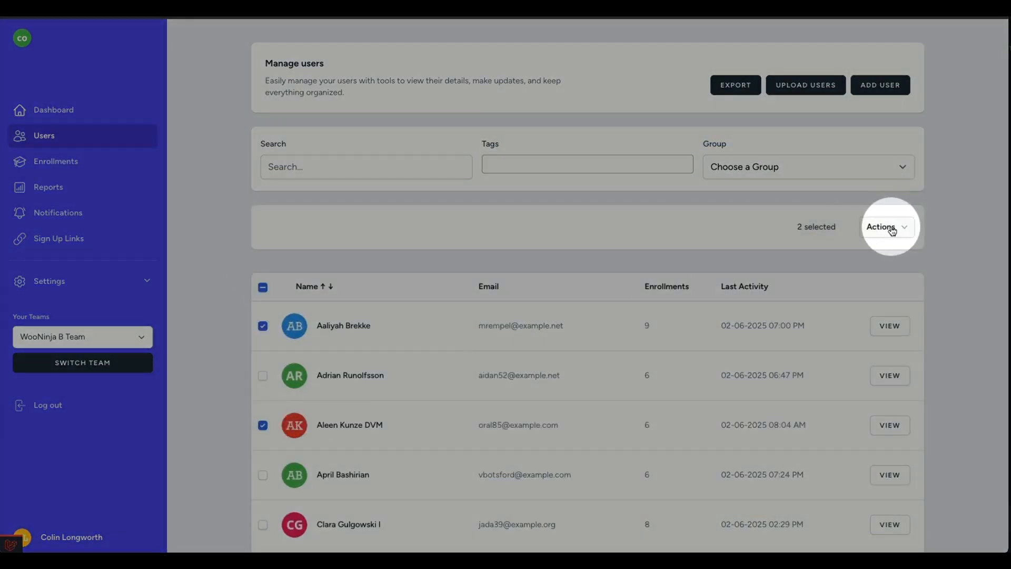
pyautogui.click(889, 226)
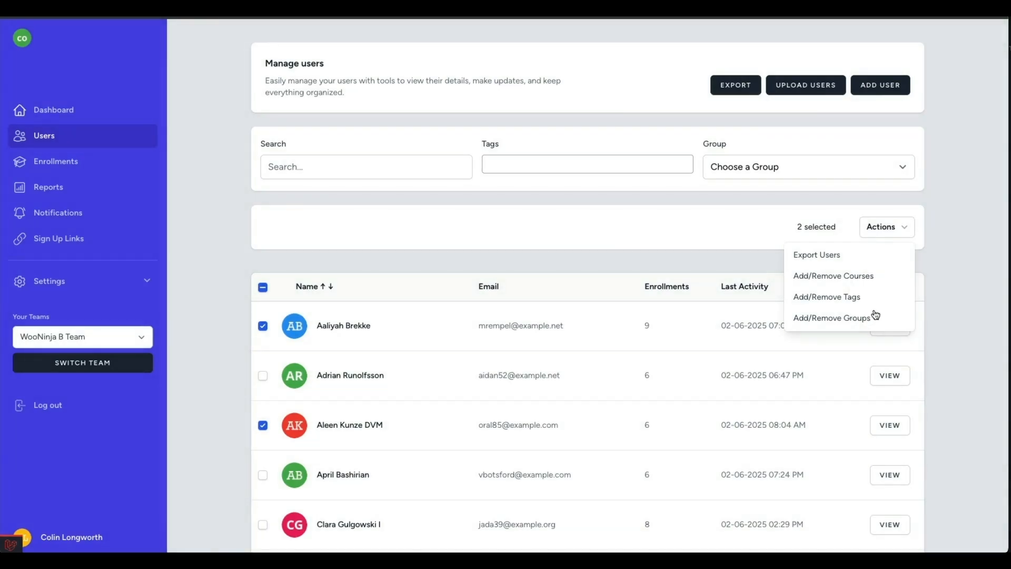
pyautogui.click(929, 273)
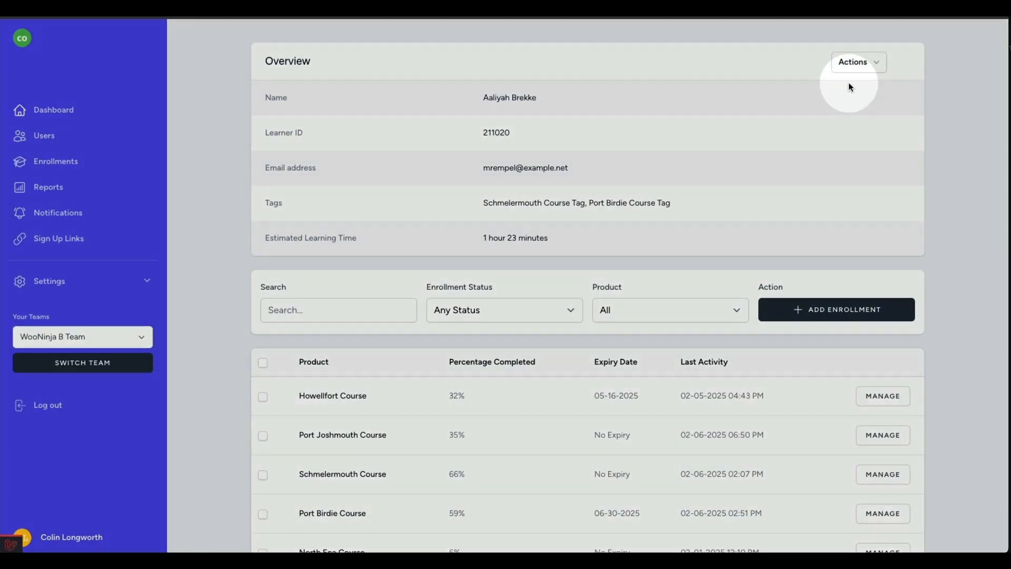
# From the first user's overview page, view the form for editing their details and cancel it without changes.
pyautogui.click(858, 63)
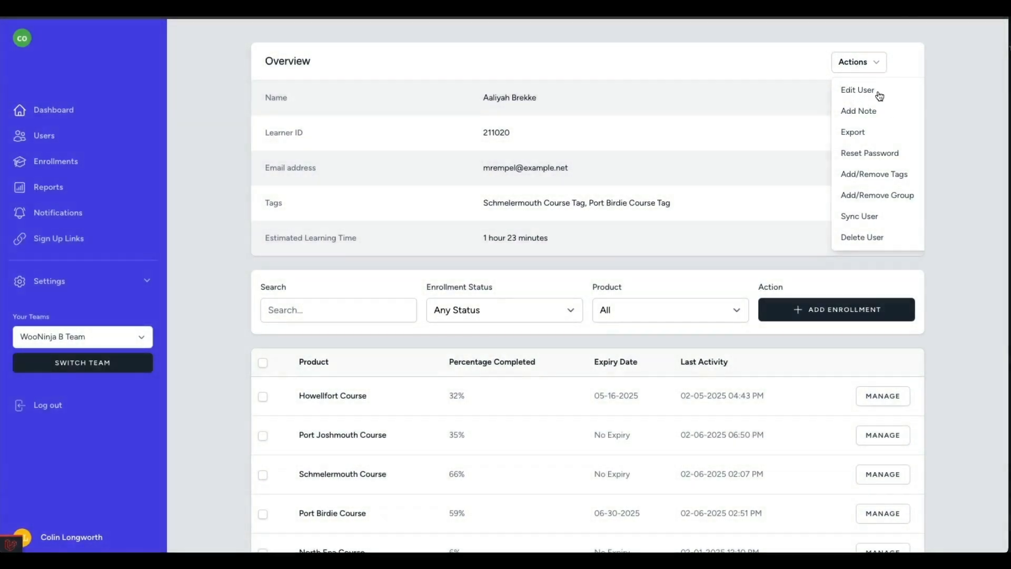
pyautogui.click(878, 93)
pyautogui.click(601, 198)
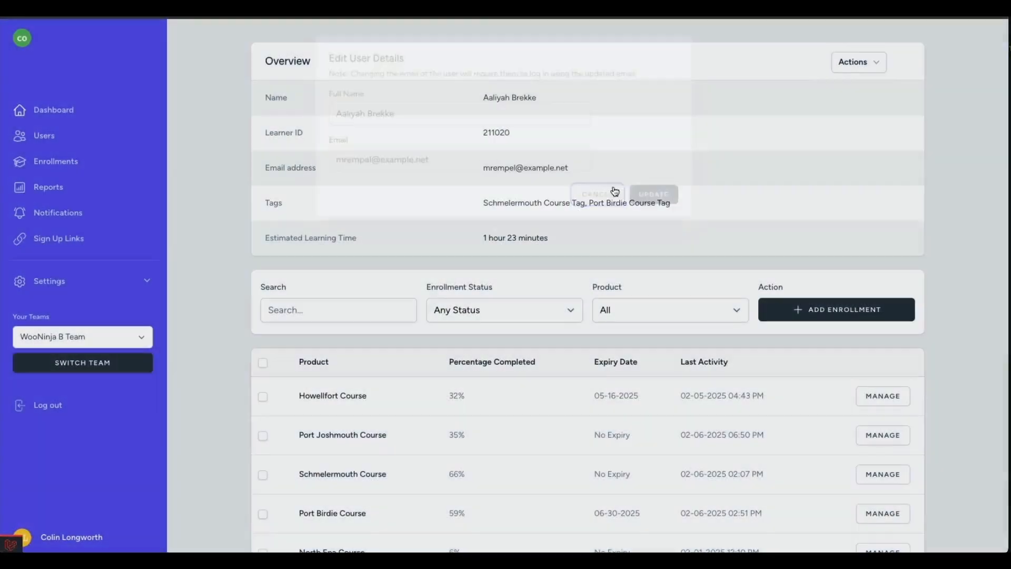
# View the New note form for this learner, cancel it, and review the other available user actions.
pyautogui.click(840, 68)
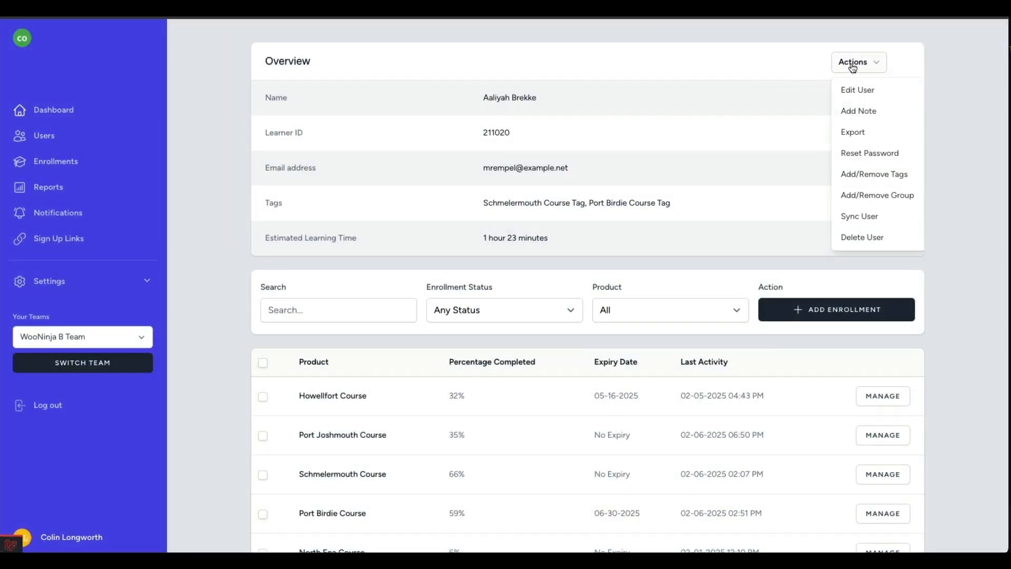
pyautogui.click(858, 109)
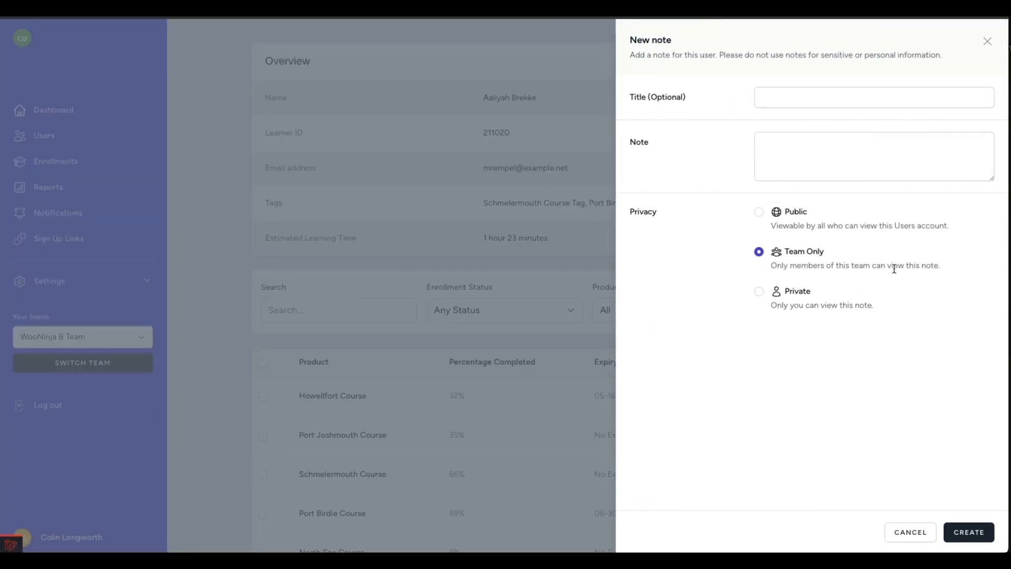
pyautogui.click(906, 528)
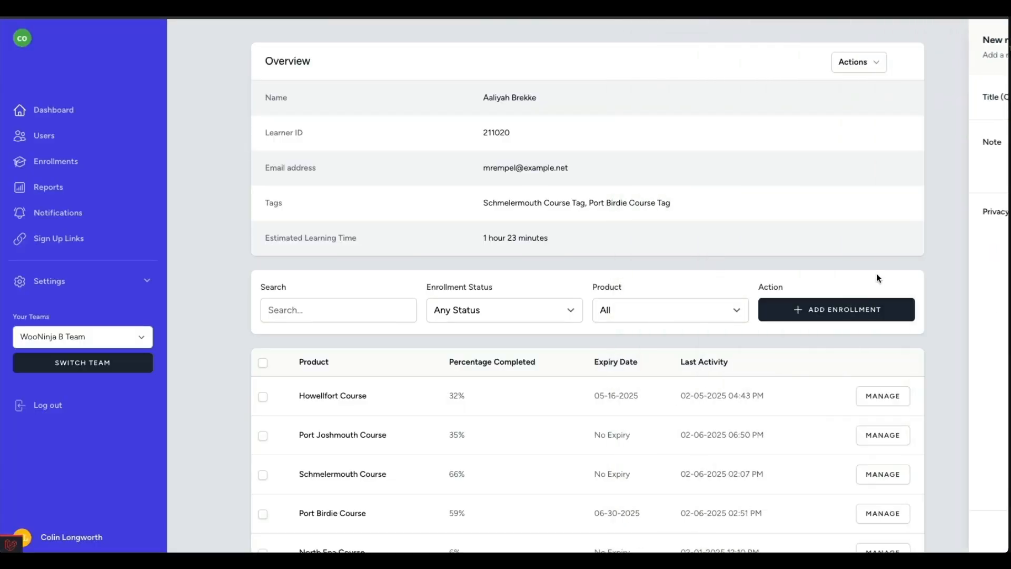
pyautogui.click(873, 69)
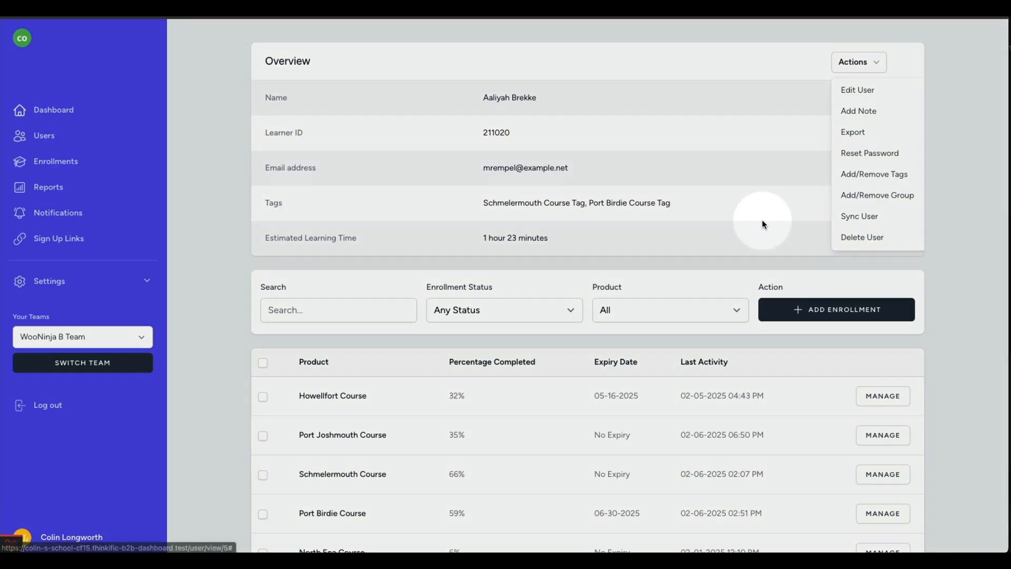
pyautogui.click(763, 225)
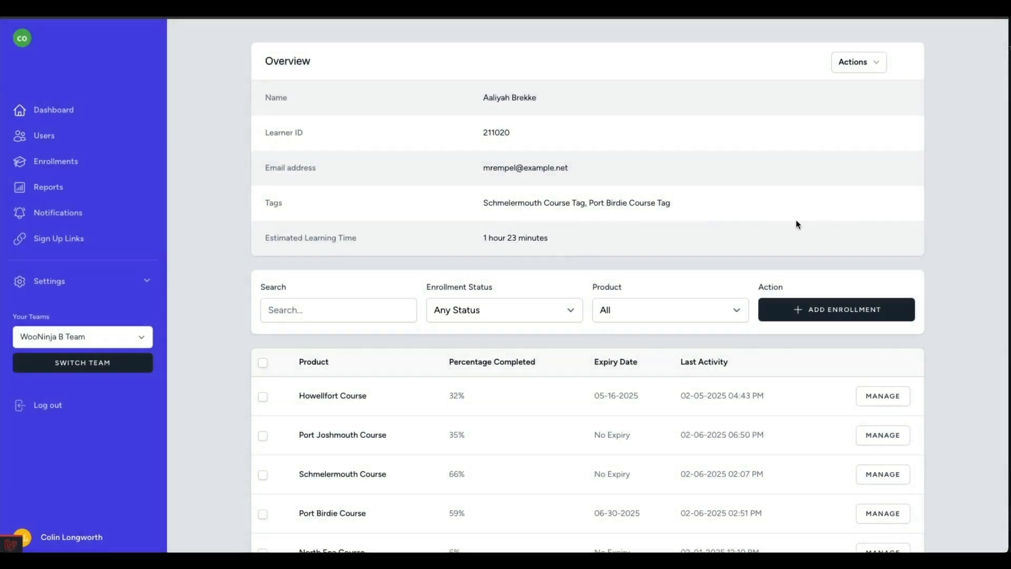
# Filter the learner's enrollments to the In-Progress status, keeping the product filter at All.
pyautogui.scroll(-3, 662, 235)
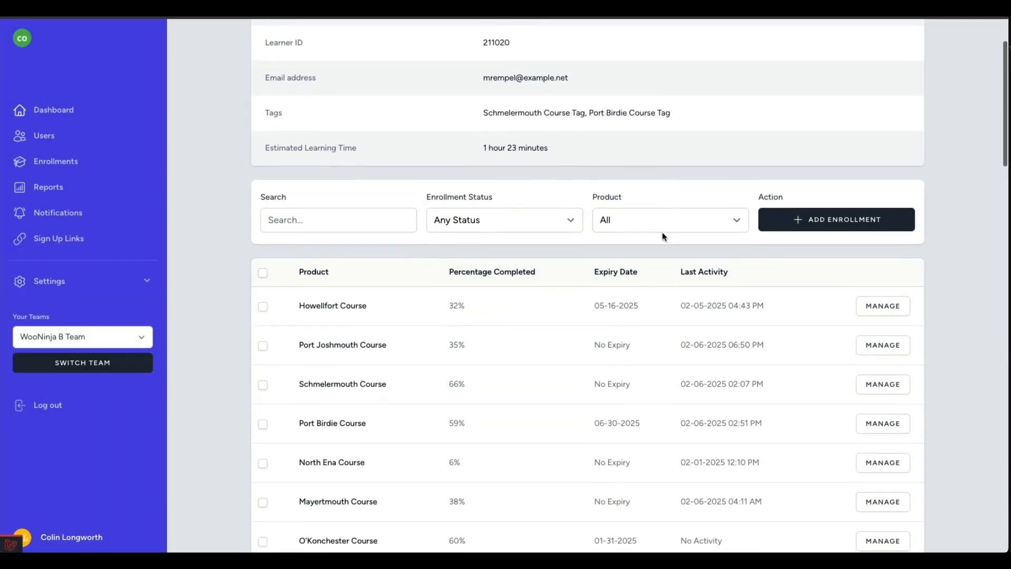
pyautogui.scroll(-1, 662, 232)
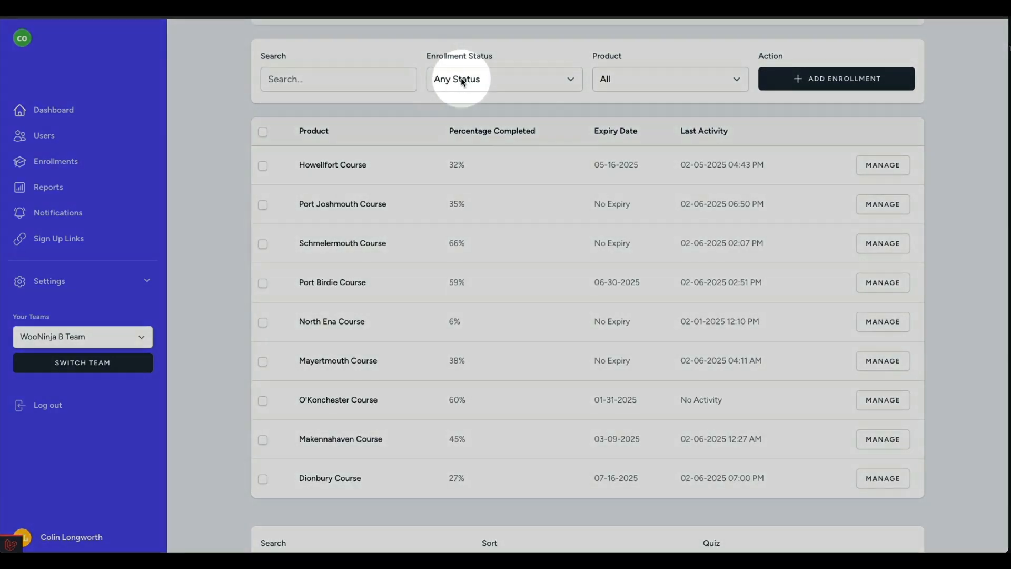
pyautogui.click(460, 77)
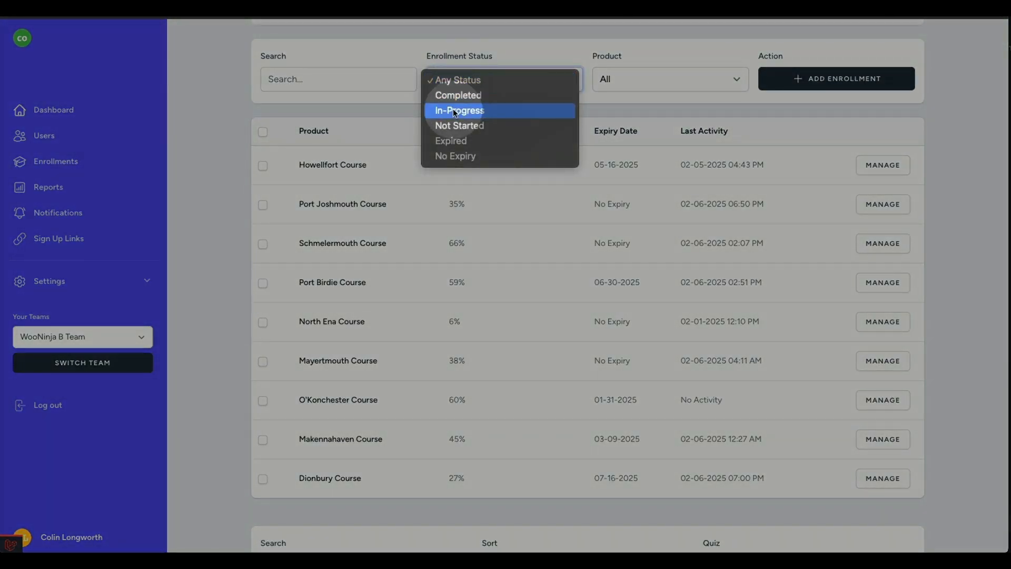
pyautogui.click(452, 109)
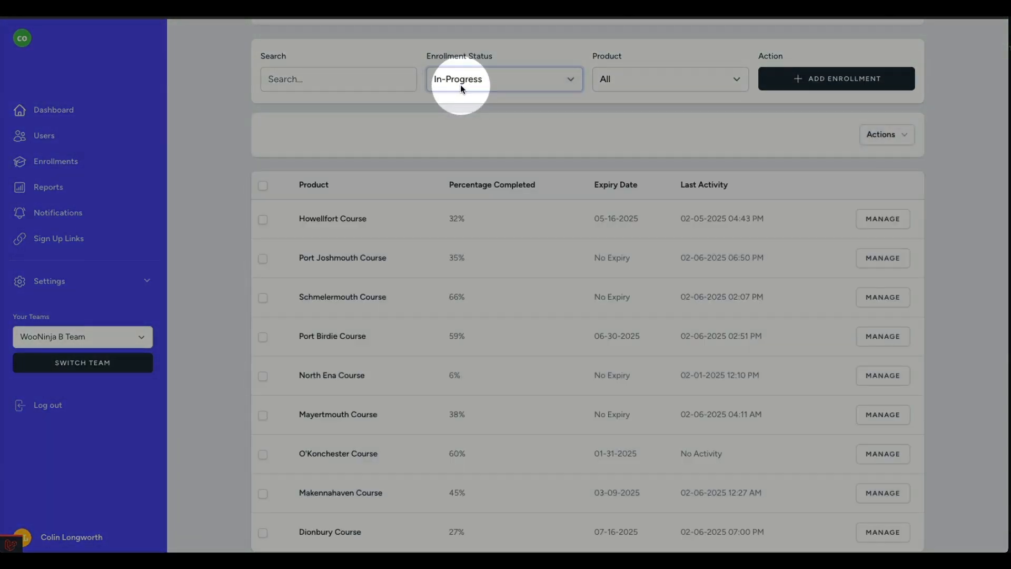
pyautogui.click(614, 80)
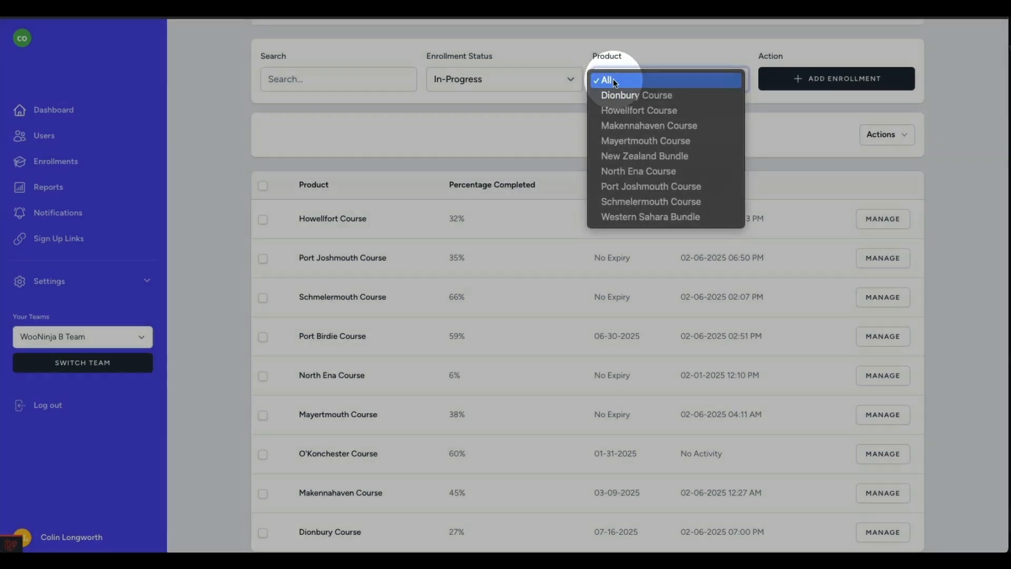
pyautogui.click(615, 80)
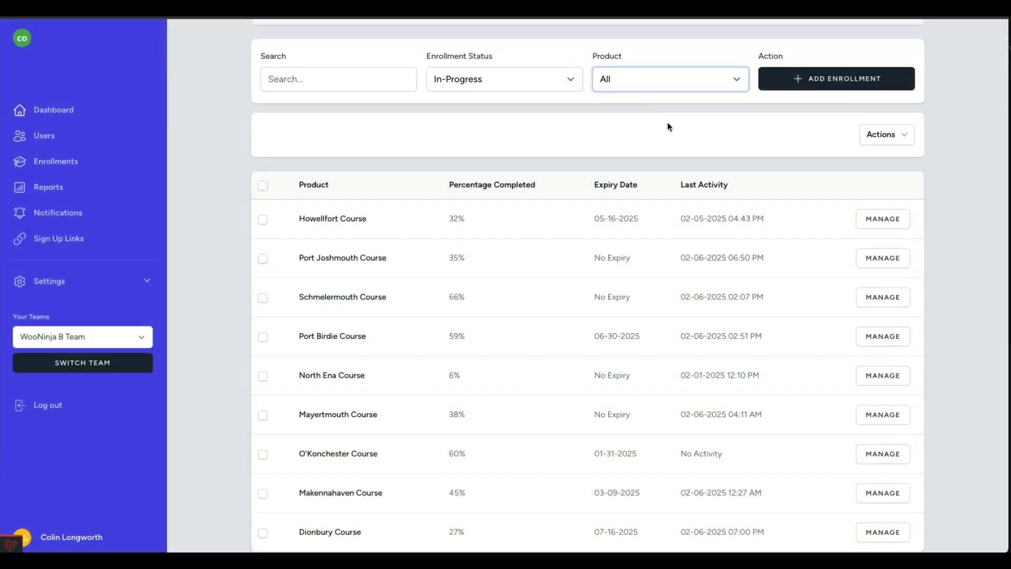
# Check which products the learner can be enrolled in, and cancel the new enrollment.
pyautogui.click(822, 77)
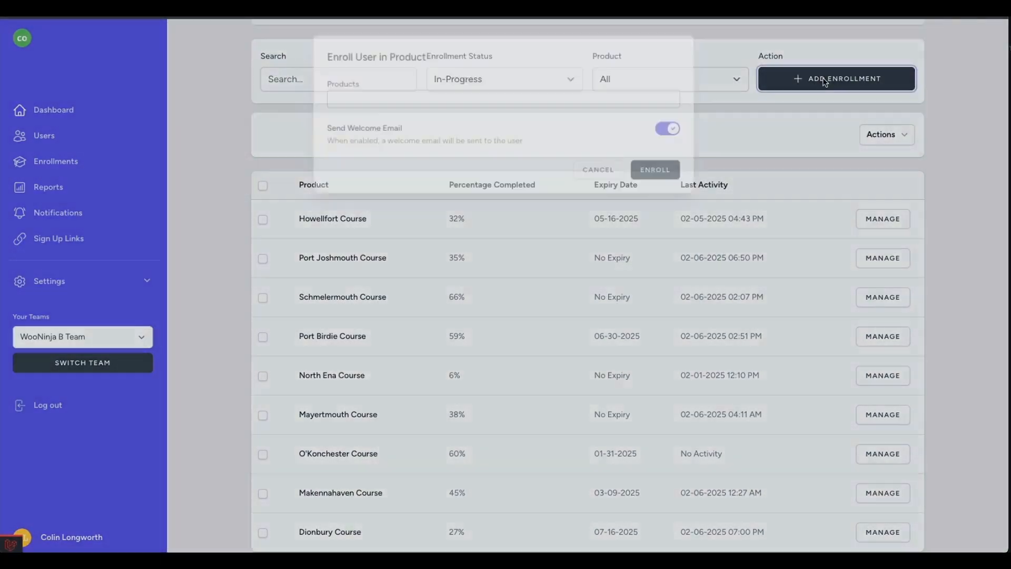
pyautogui.click(589, 94)
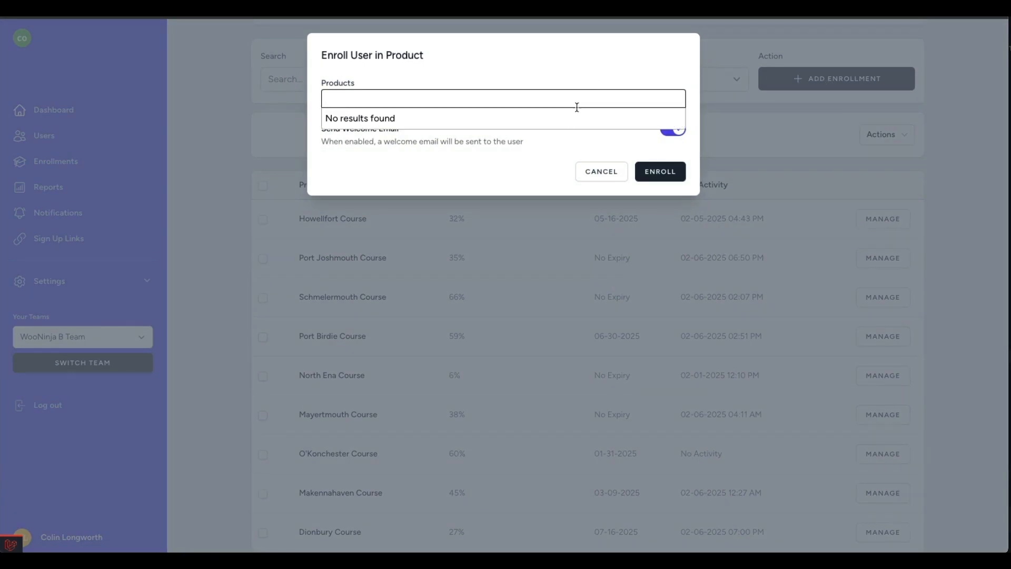
pyautogui.click(582, 84)
pyautogui.click(603, 172)
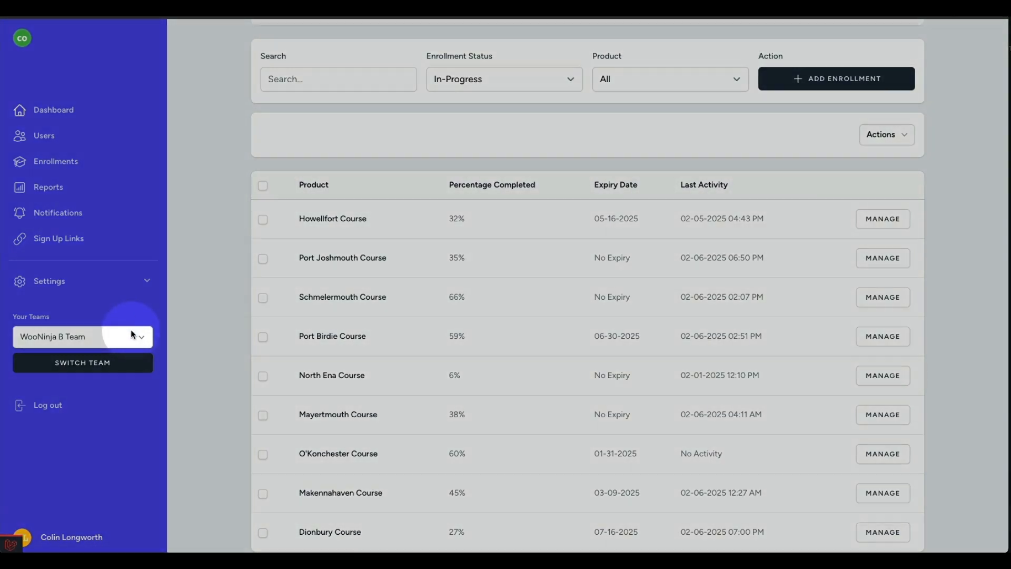
# Check which teams are available to switch to, keeping WooNinja B Team selected.
pyautogui.click(131, 336)
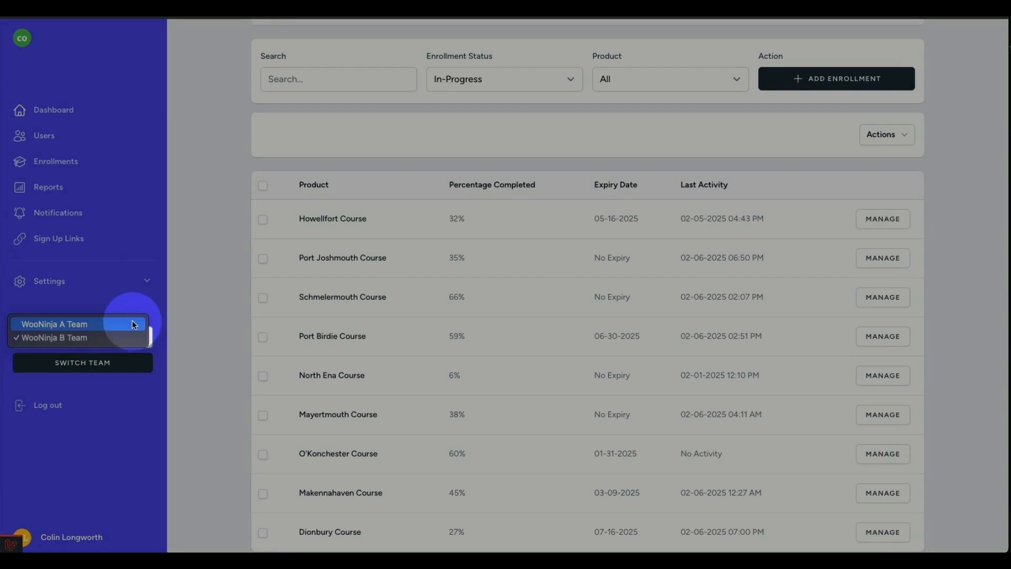
pyautogui.click(161, 349)
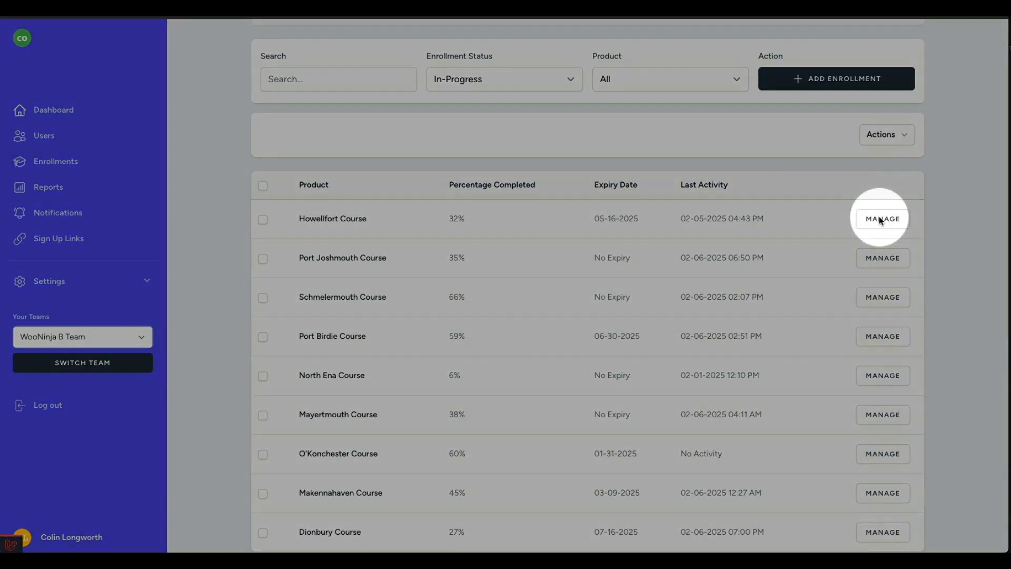
# Review the management details of the learner's Howellfort Course enrollment and close them without changes.
pyautogui.click(881, 219)
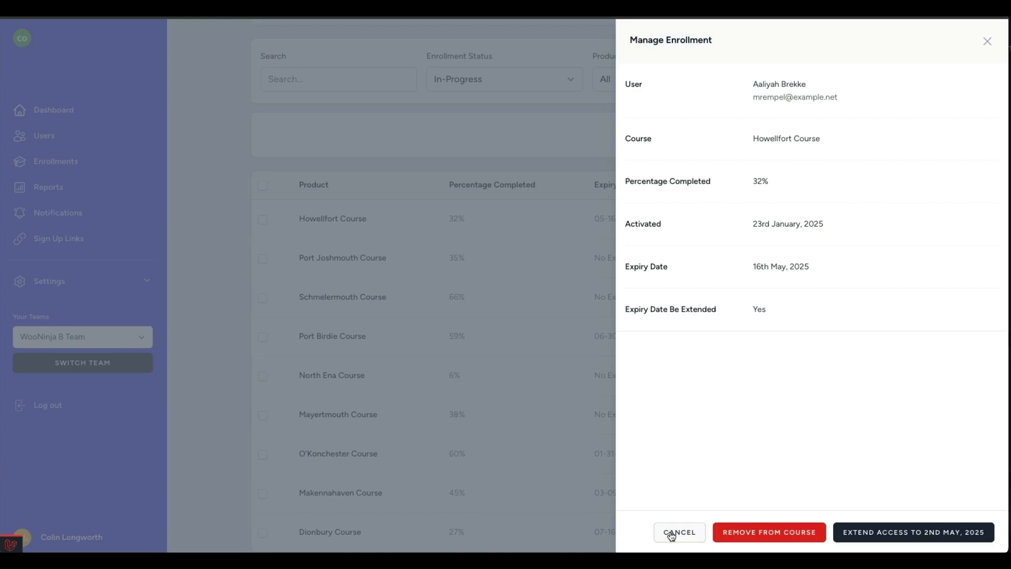
pyautogui.click(671, 533)
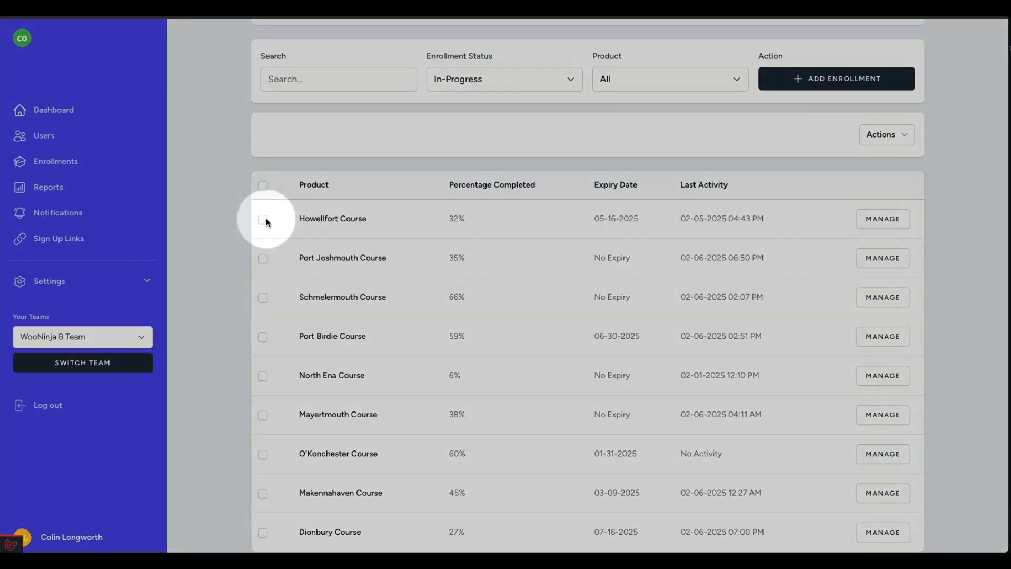
# Select the Howellfort Course and Schmelermouth Course enrollments and check which bulk export actions are available for them.
pyautogui.click(263, 219)
pyautogui.click(263, 297)
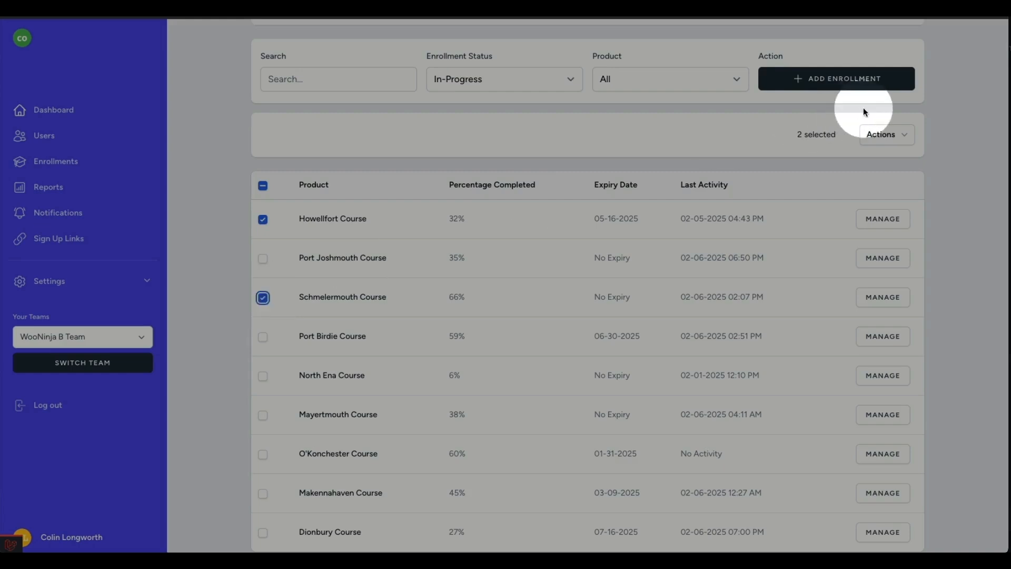
pyautogui.click(895, 138)
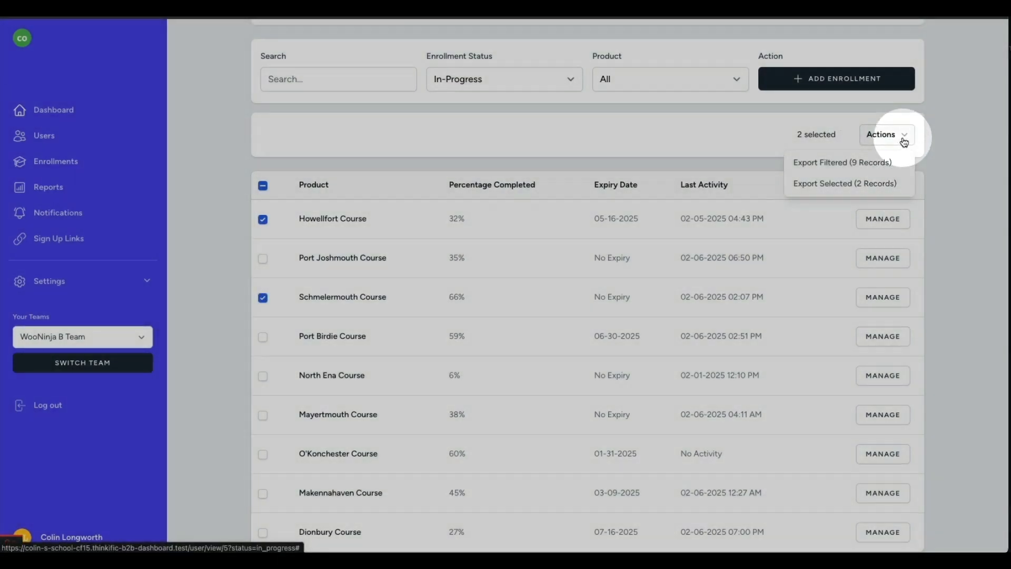
pyautogui.click(904, 141)
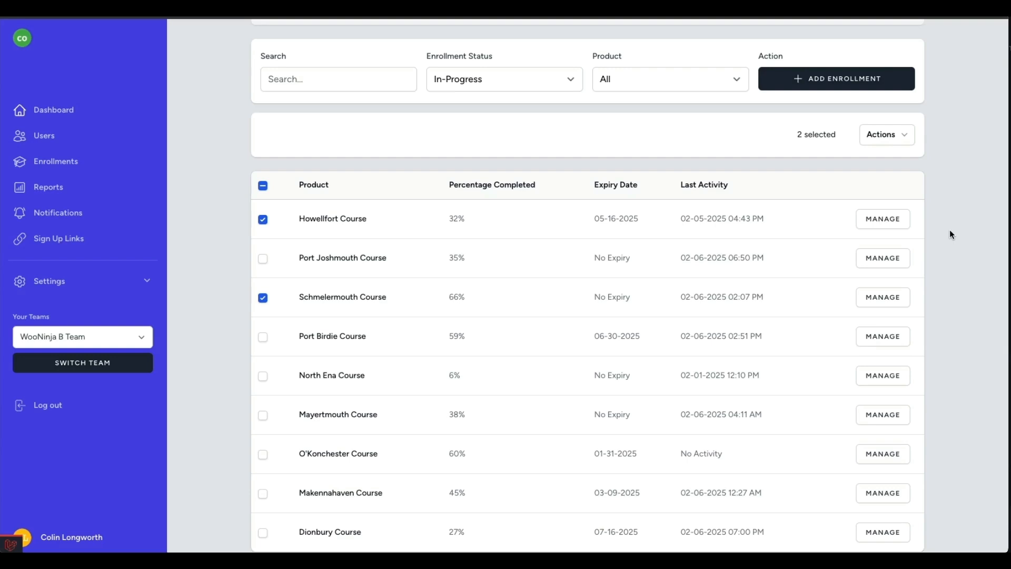
# Sort the learner's quiz results by Grade (Desc.) and filter them to the Makennahaven Course Quiz.
pyautogui.scroll(-9, 950, 230)
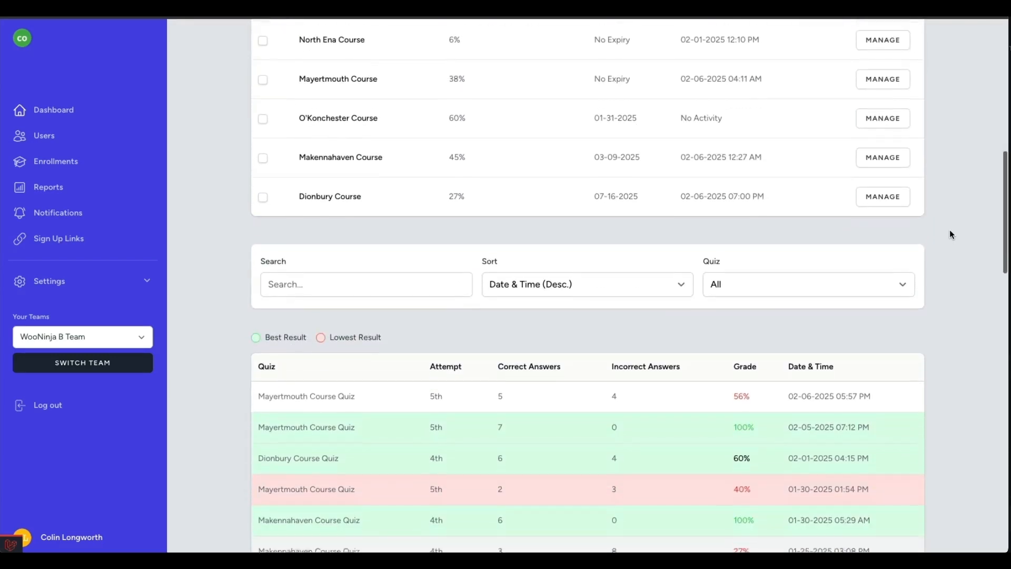
pyautogui.scroll(-2, 949, 230)
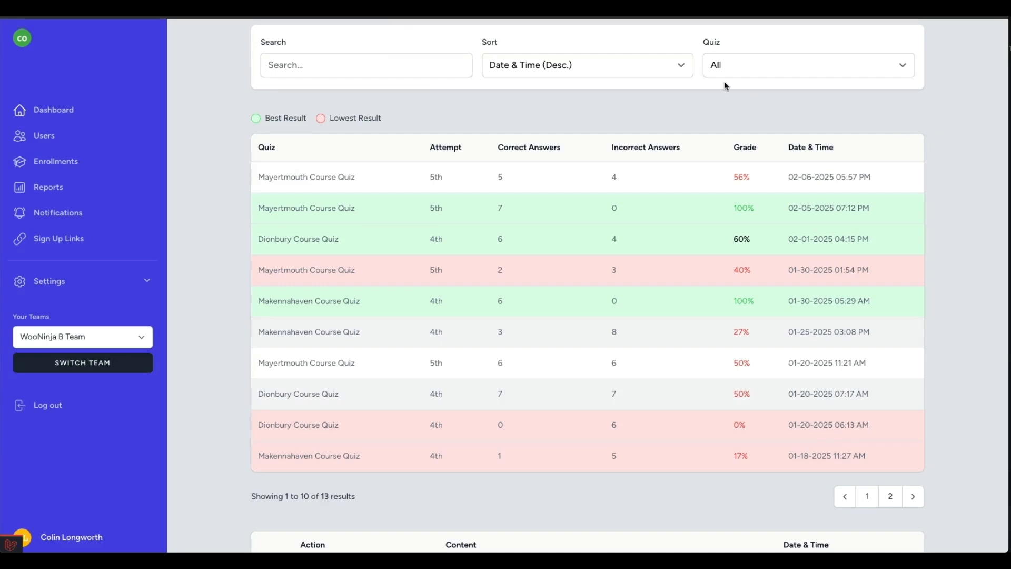
pyautogui.click(671, 61)
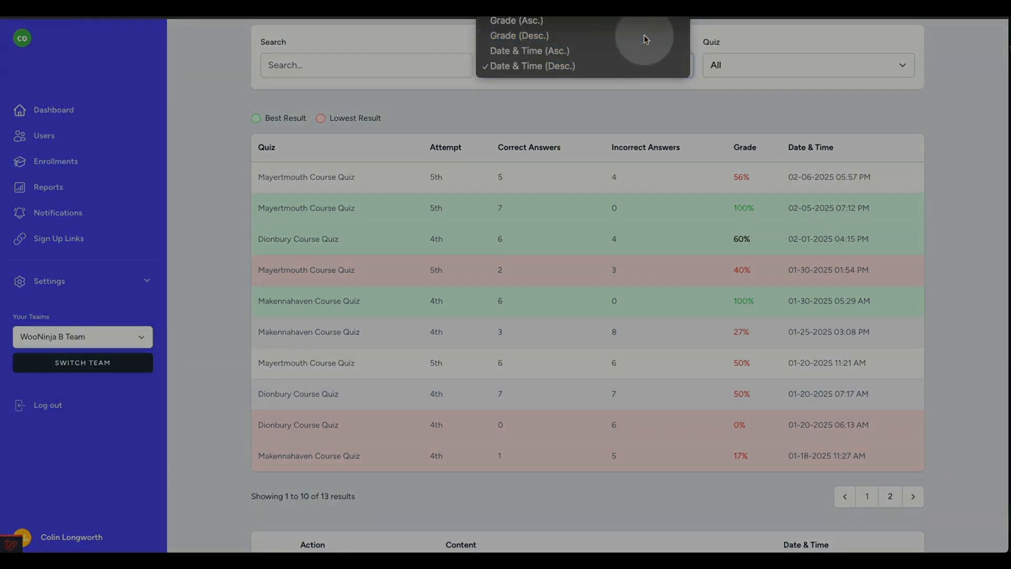
pyautogui.click(646, 37)
pyautogui.click(749, 78)
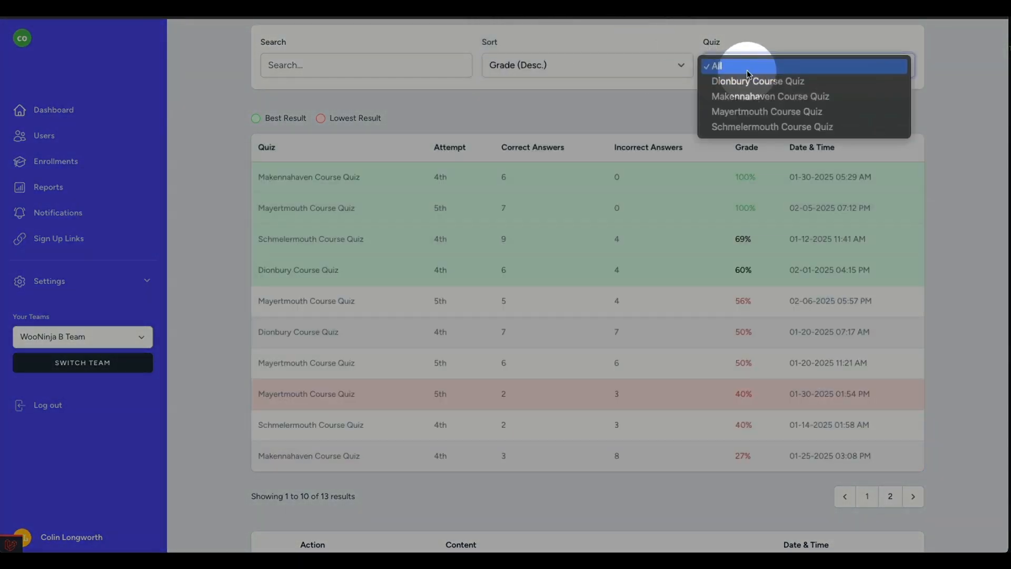
pyautogui.click(737, 95)
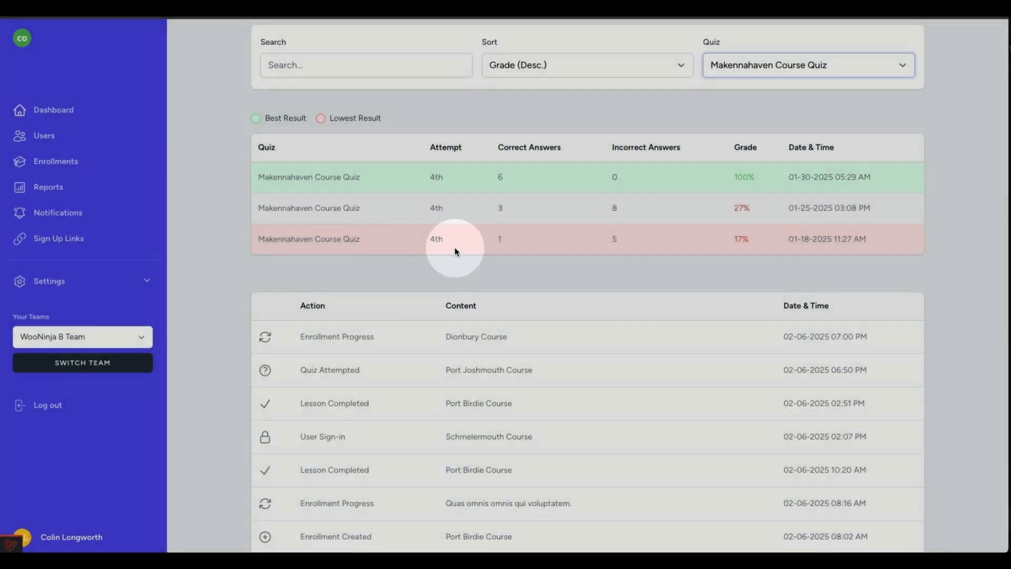
# Review the learner's activity log, followed by the notes and certificates sections.
pyautogui.scroll(-5, 217, 304)
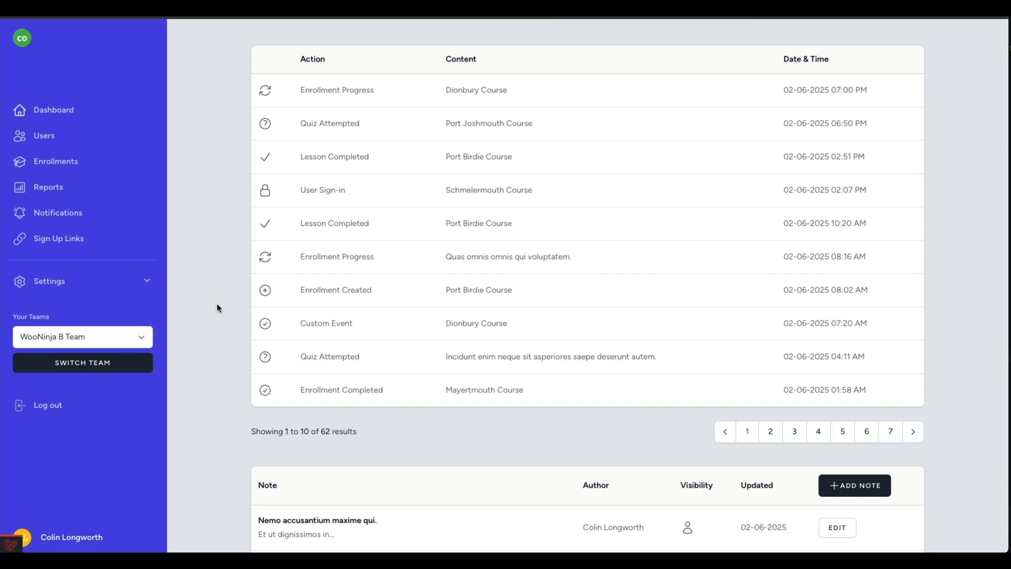
pyautogui.click(395, 194)
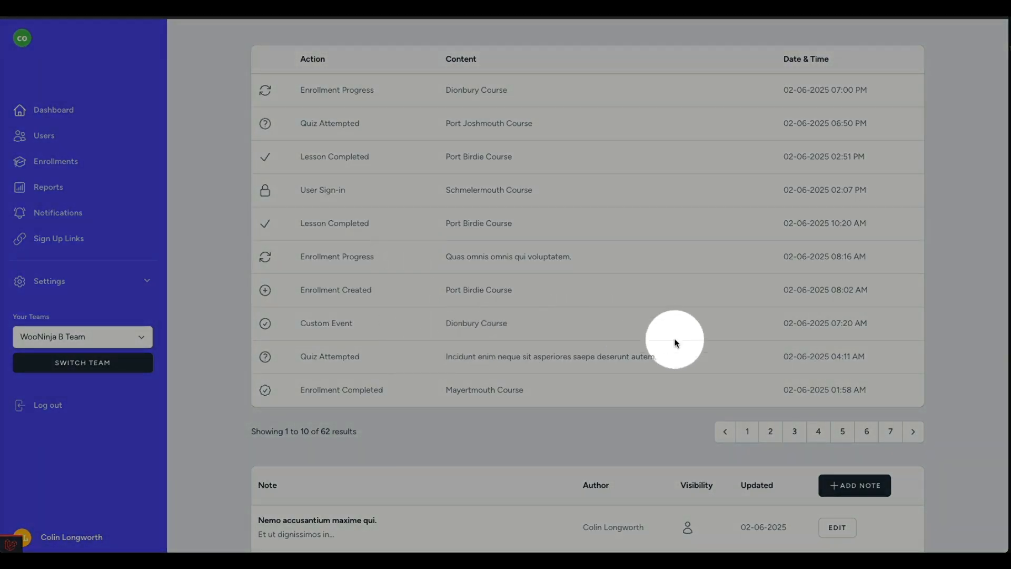
pyautogui.scroll(-6, 751, 362)
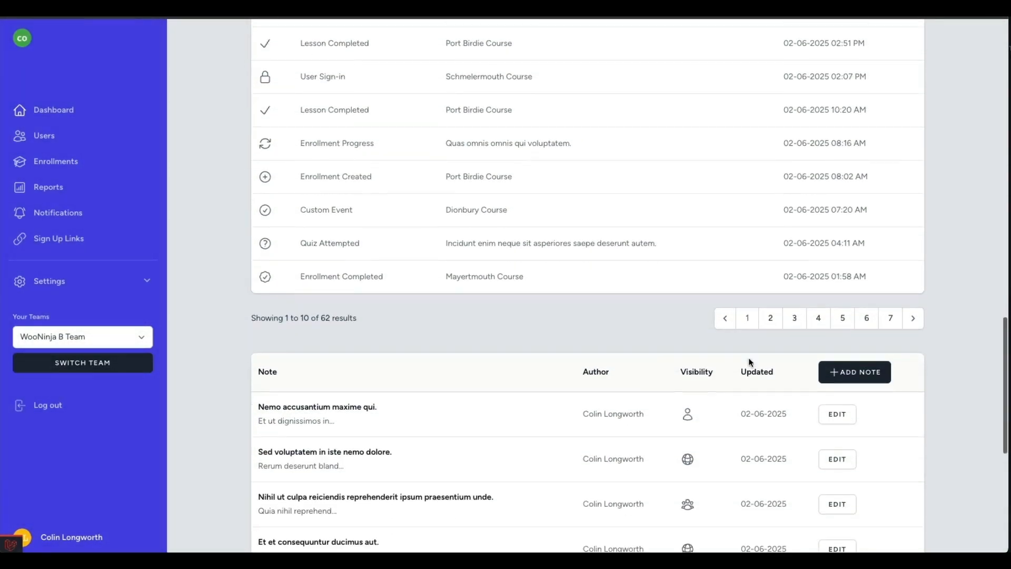
pyautogui.scroll(-2, 748, 358)
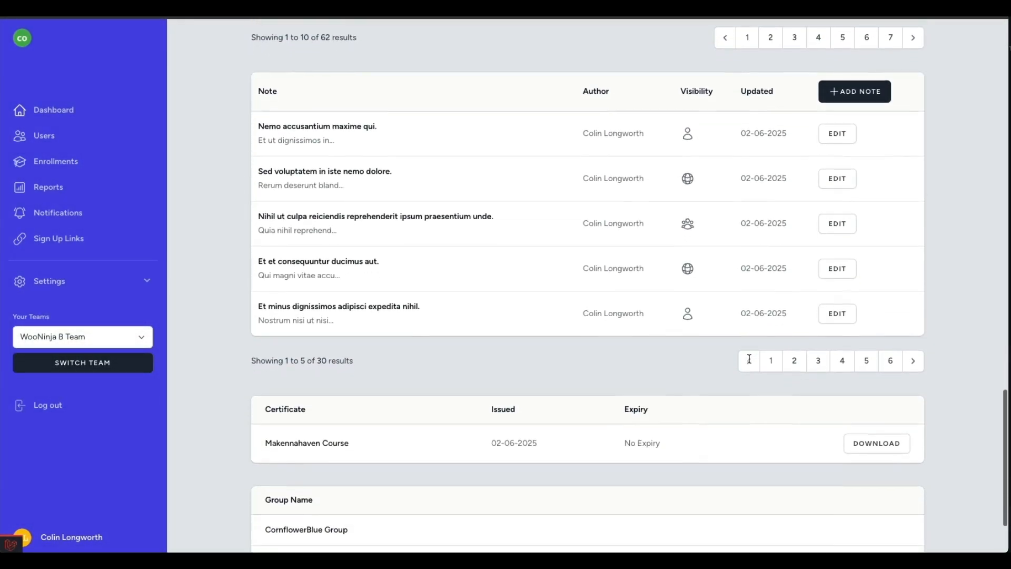
# Check the privacy options for a new learner note, trying Public and Private, and cancel the note.
pyautogui.scroll(1, 710, 363)
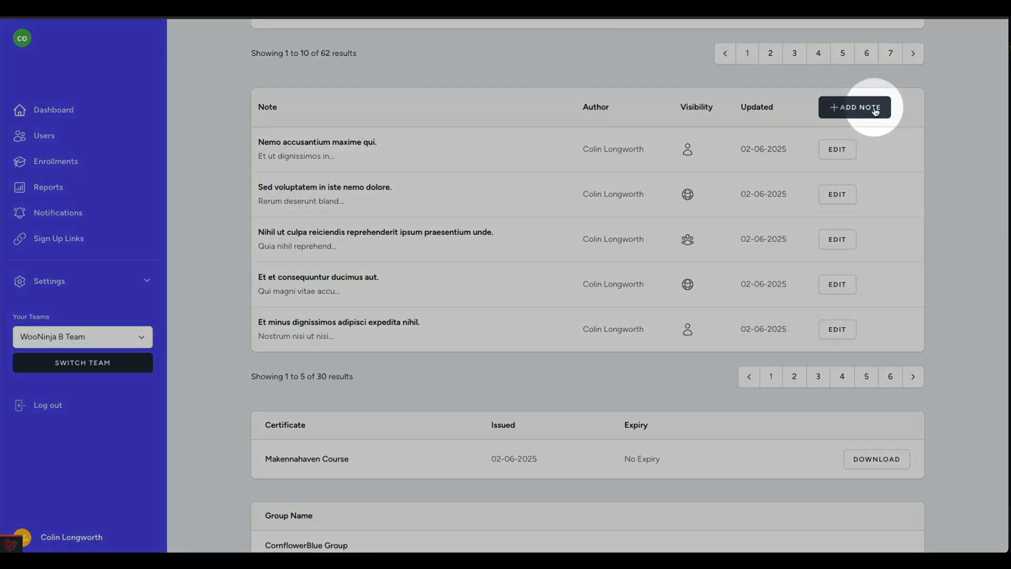
pyautogui.click(874, 108)
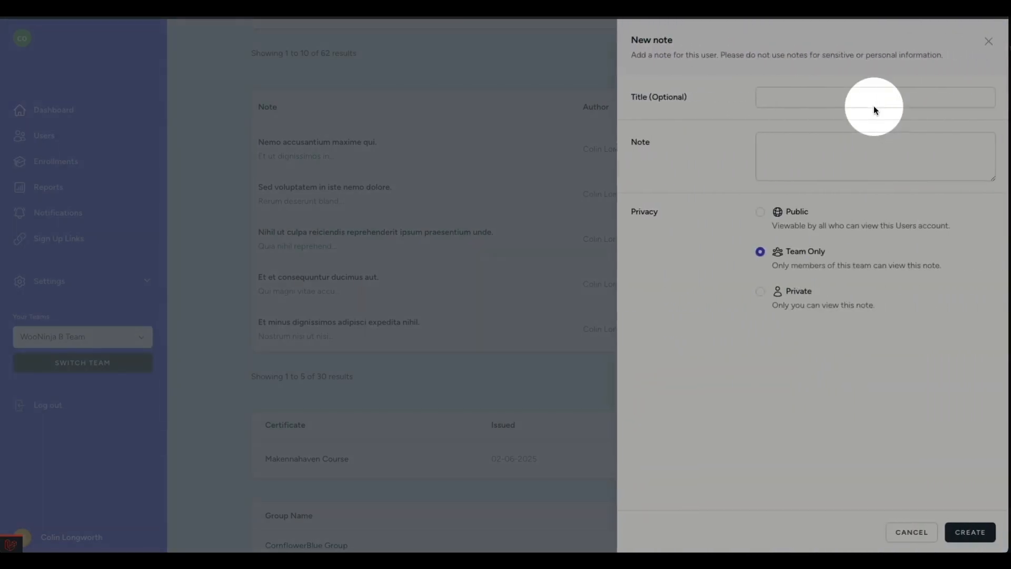
pyautogui.click(759, 212)
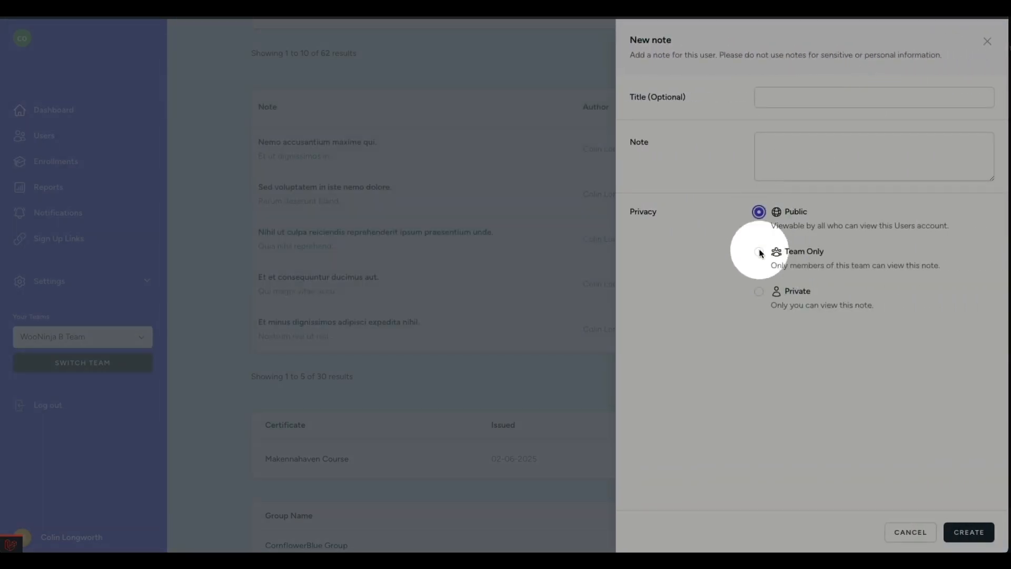
pyautogui.click(759, 291)
pyautogui.click(899, 532)
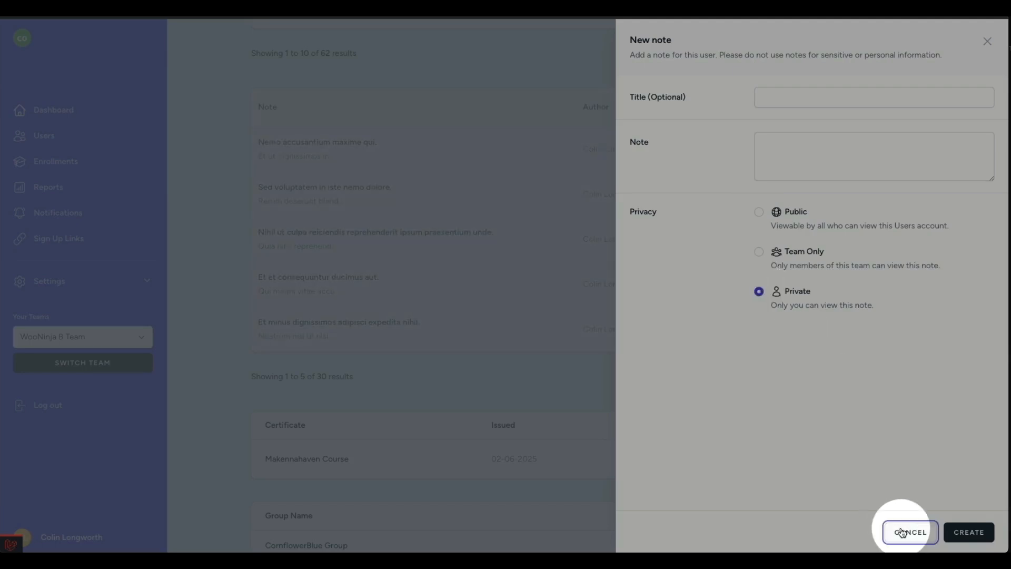
# Change the privacy of the note "Nihil ut culpa reiciendis reprehenderit ipsum praesentium unde." to Private and save the update.
pyautogui.click(844, 245)
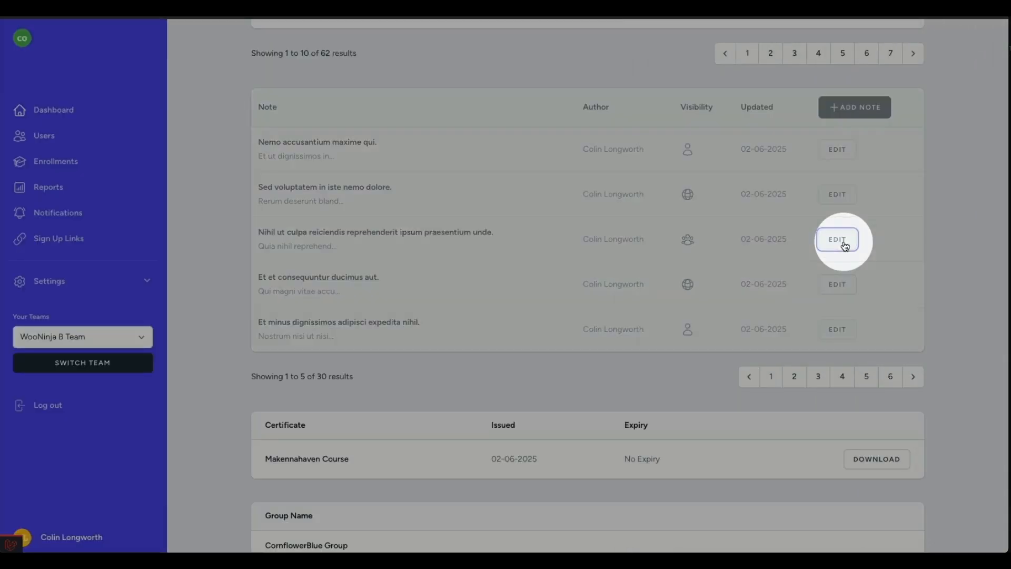
pyautogui.click(759, 291)
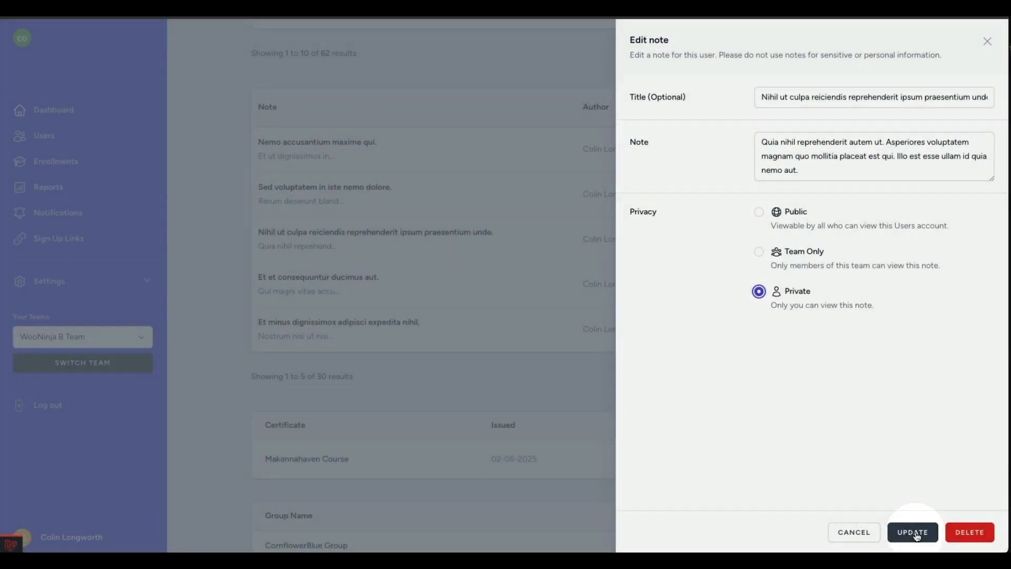
pyautogui.click(916, 532)
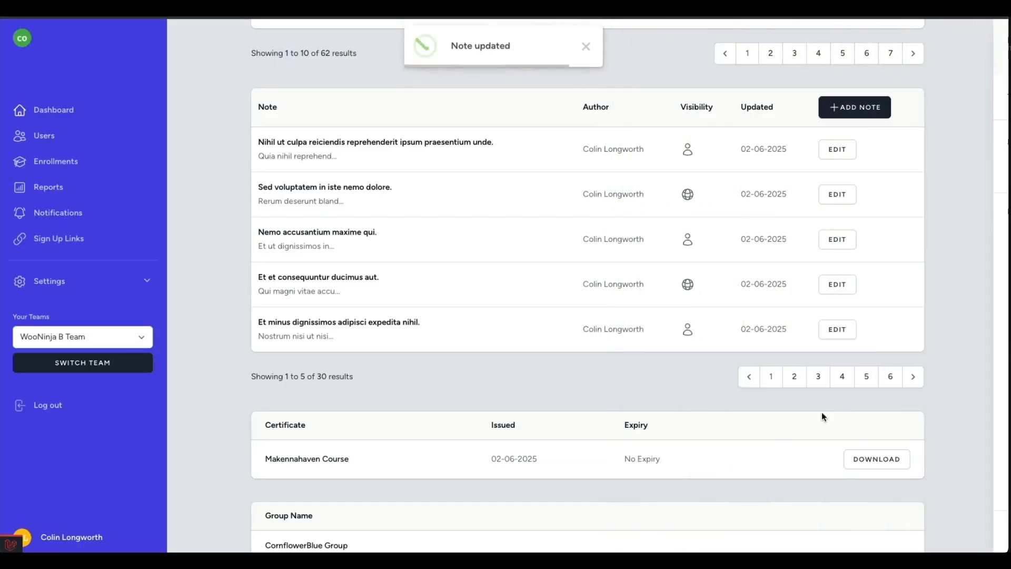